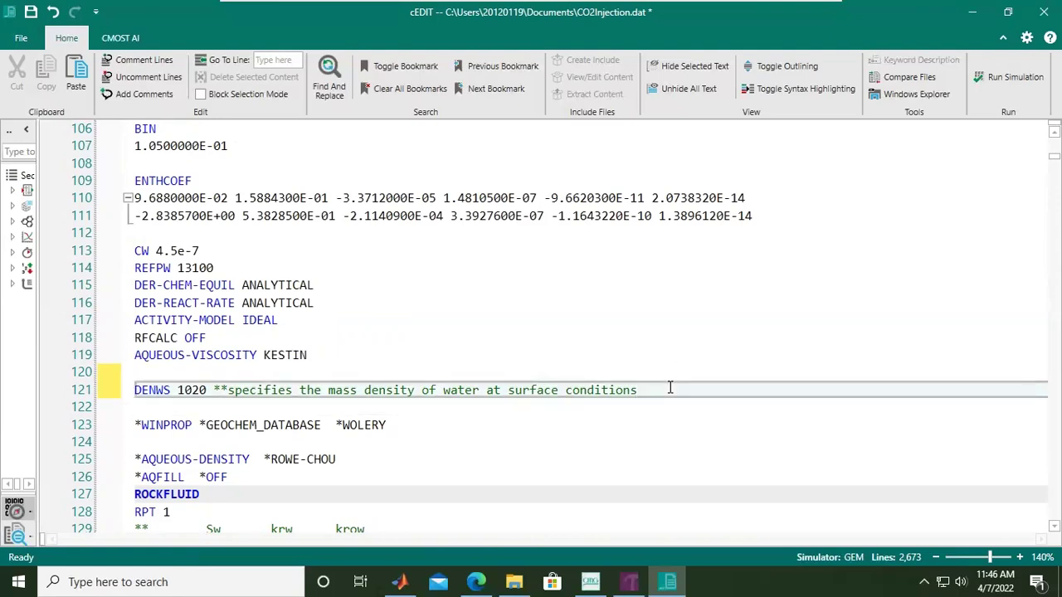
Type 'TRACE-COMP 2' on a new line 122 beneath the DENWS 1020 line.
key("Return")
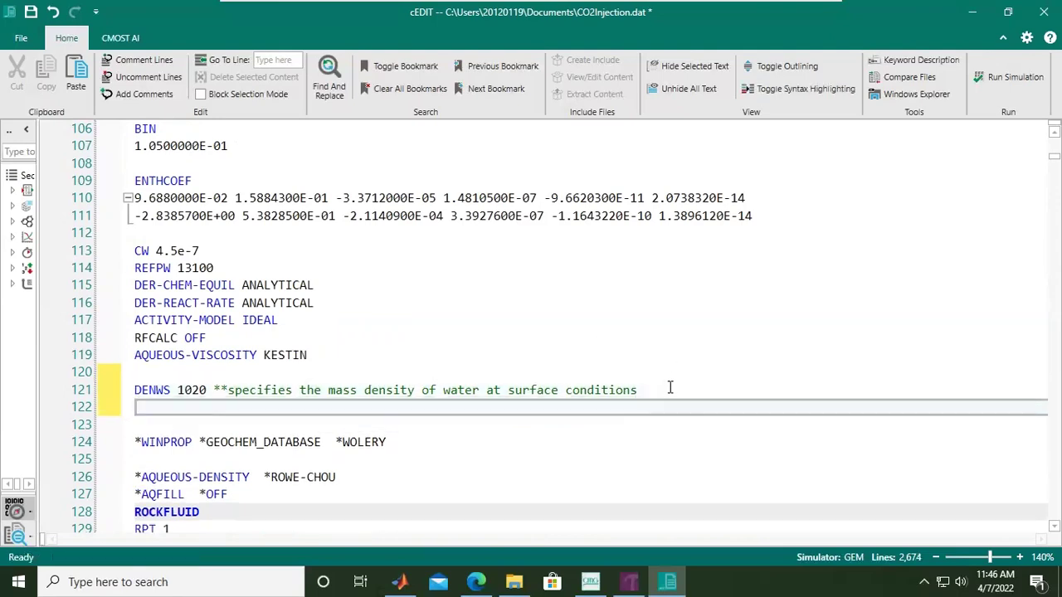
type("TRACE-")
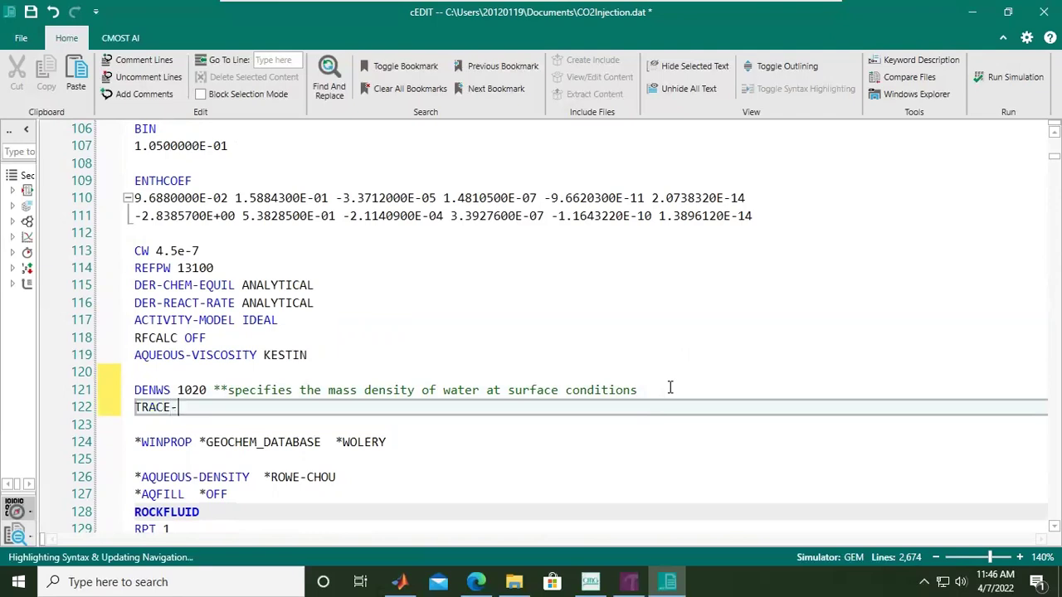
type("COMMP")
key("BackSpace")
key("BackSpace")
type("PONE")
type("NT")
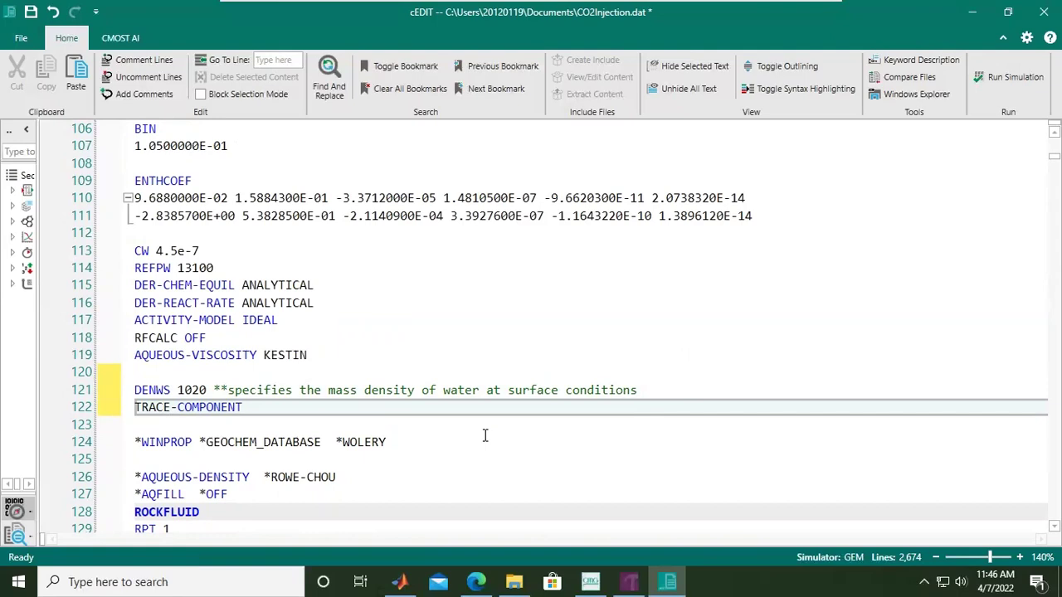
key("BackSpace")
key("BackSpace")
key("BackSpace")
key("BackSpace")
key("BackSpace")
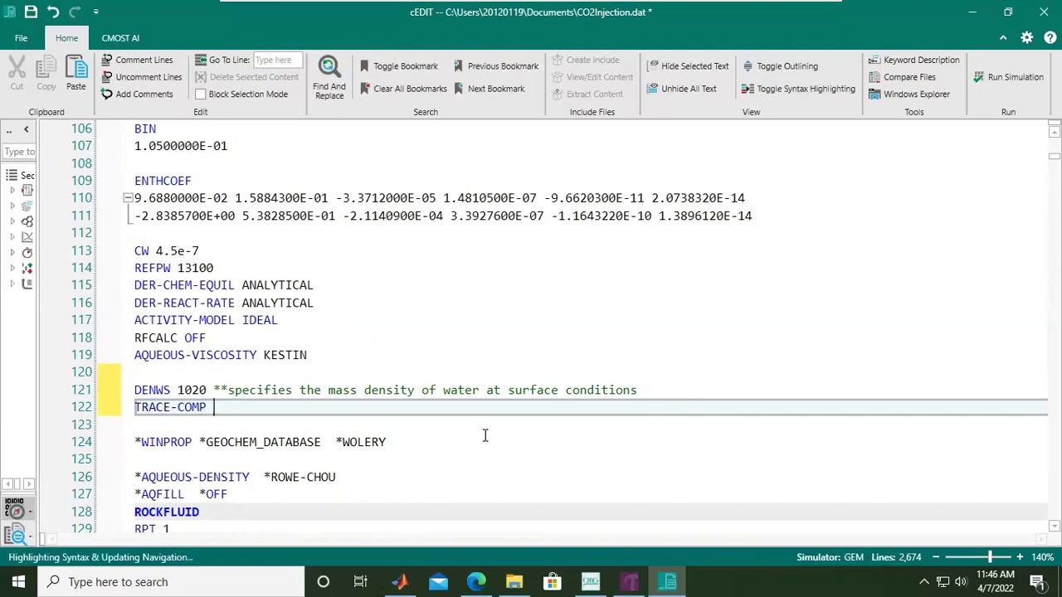
type("2")
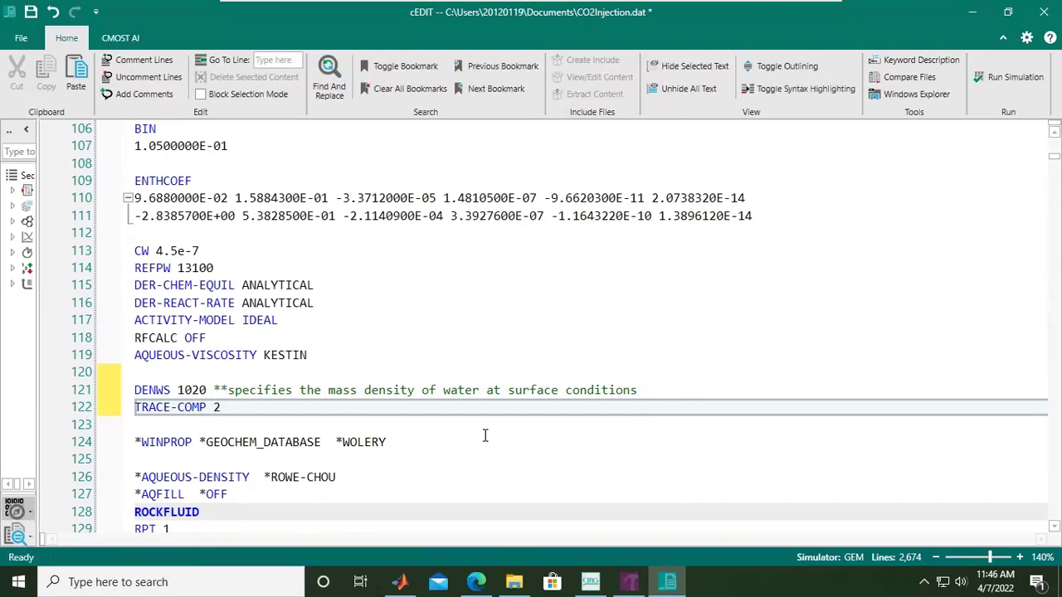
scroll(486, 435, "up", 4)
scroll(486, 436, "up", 6)
scroll(484, 434, "up", 7)
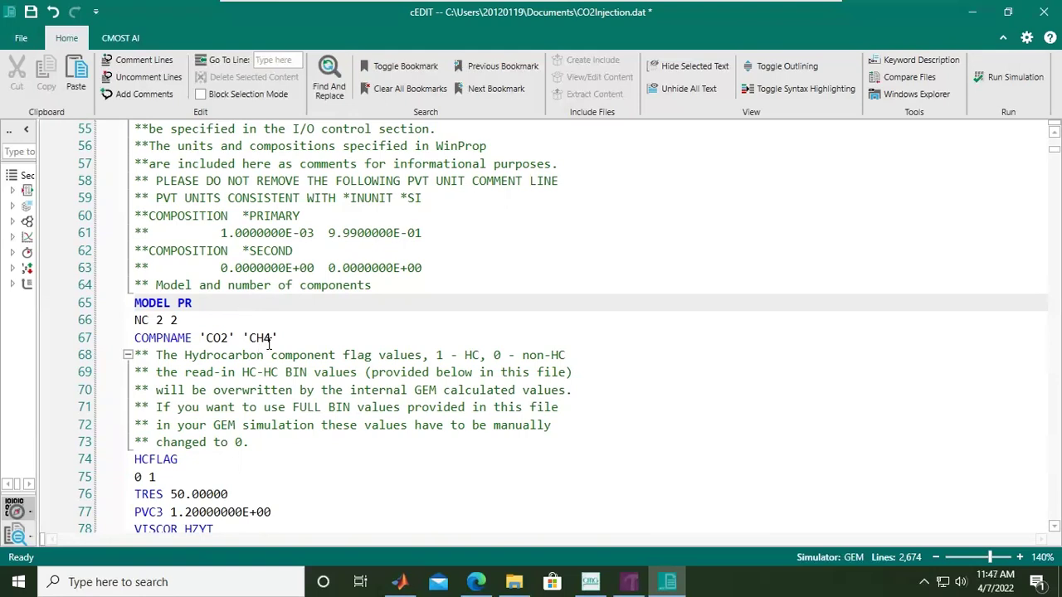
scroll(260, 331, "down", 7)
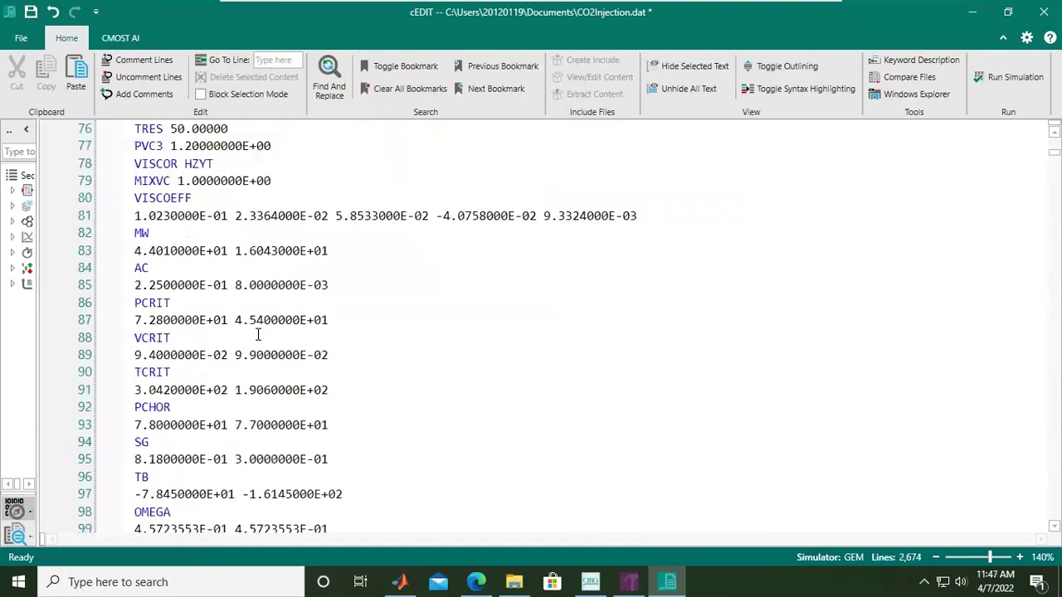
scroll(260, 332, "down", 7)
scroll(261, 332, "down", 4)
scroll(260, 332, "down", 1)
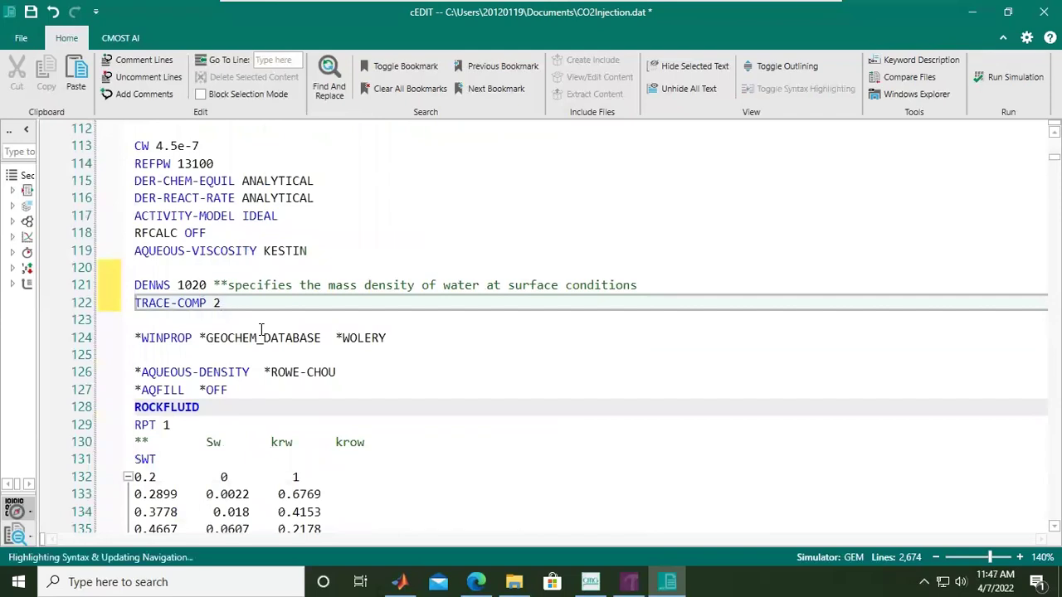
Append the comment '**CH4 the second component on the list is the trace component' to TRACE-COMP 2.
type(" **C")
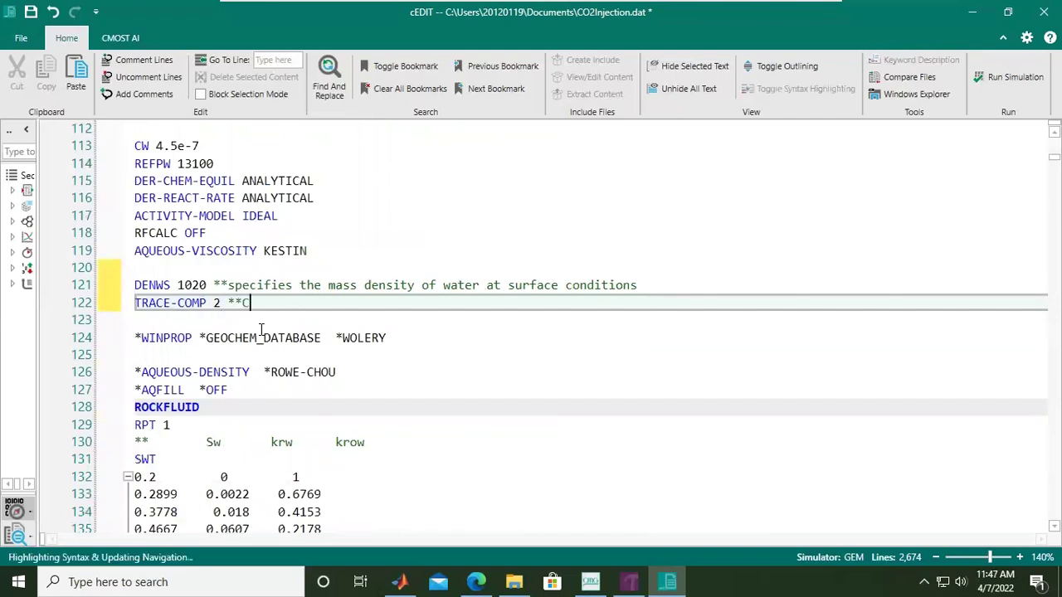
type("H4")
type(" the second")
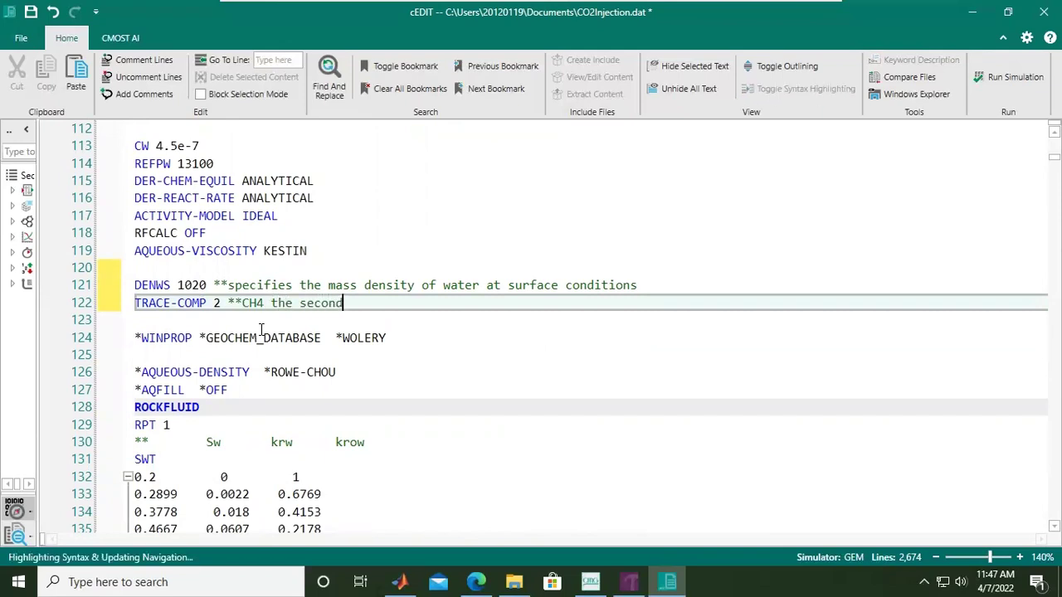
type(" componen")
type("t on the li")
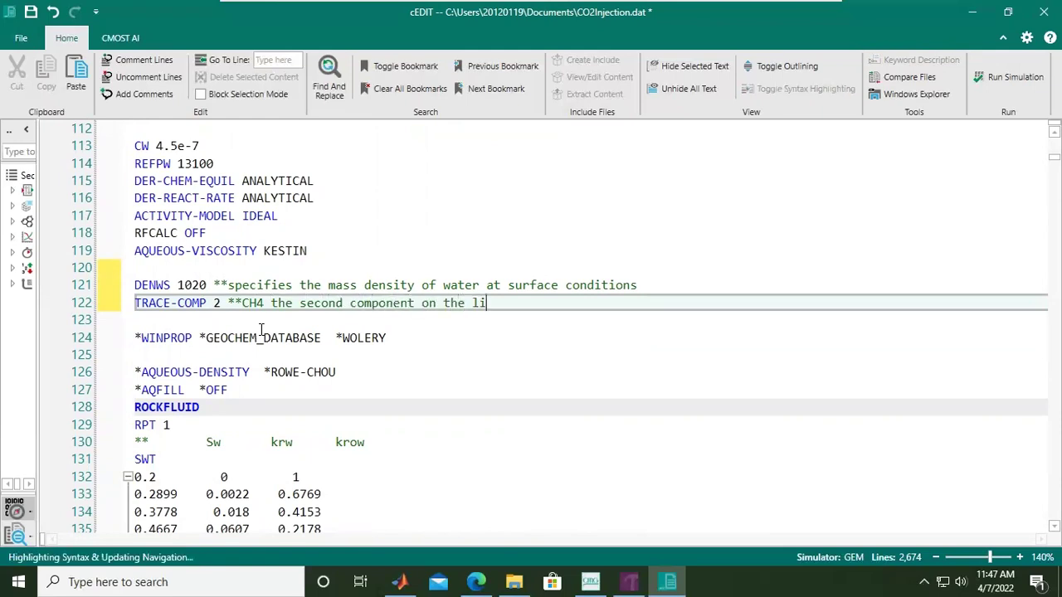
type("st is the")
type(" trace compo")
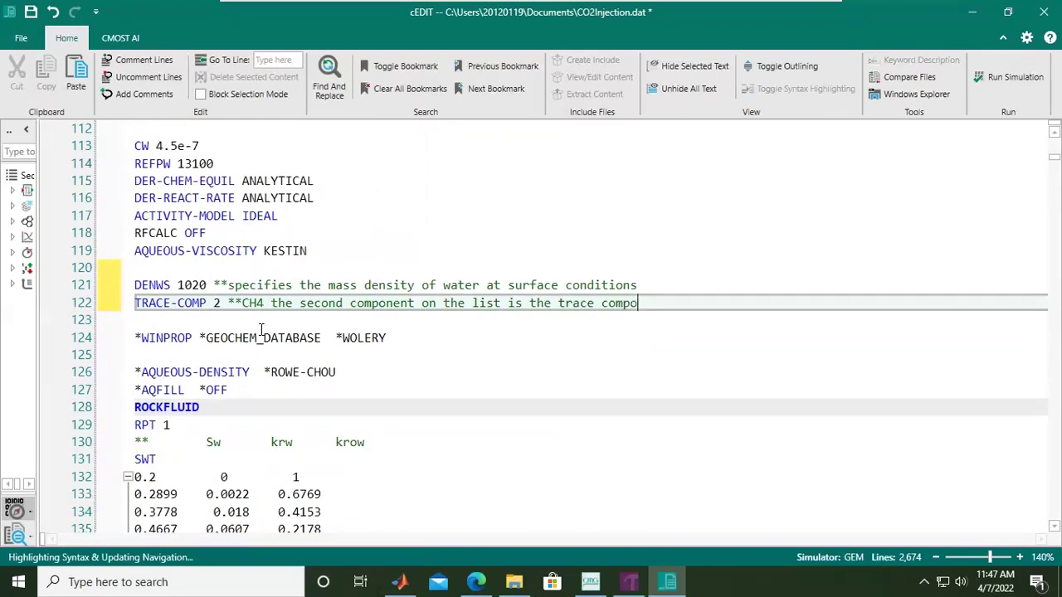
type("nent")
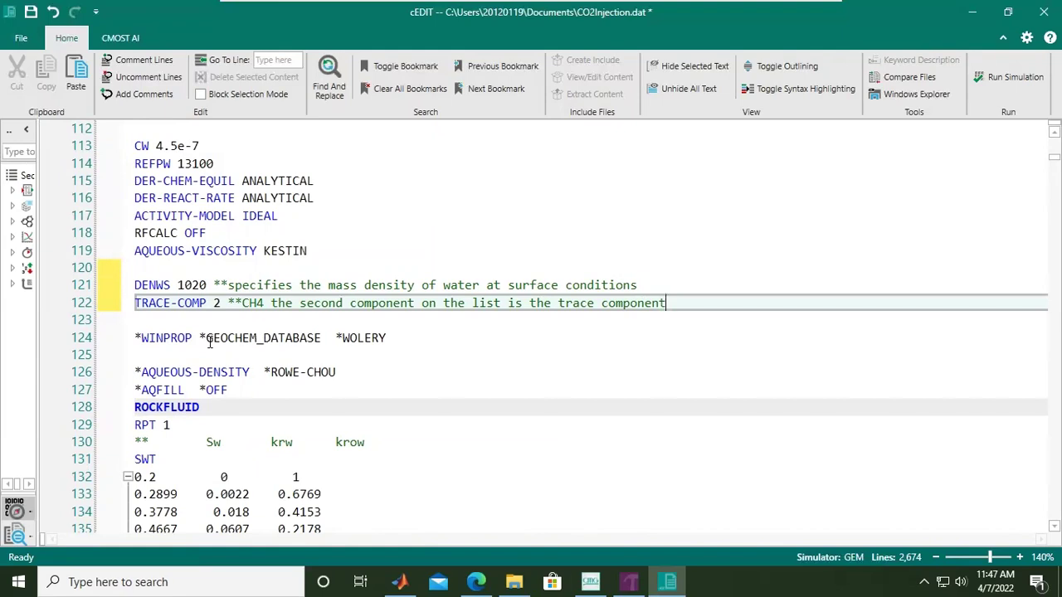
scroll(256, 274, "up", 14)
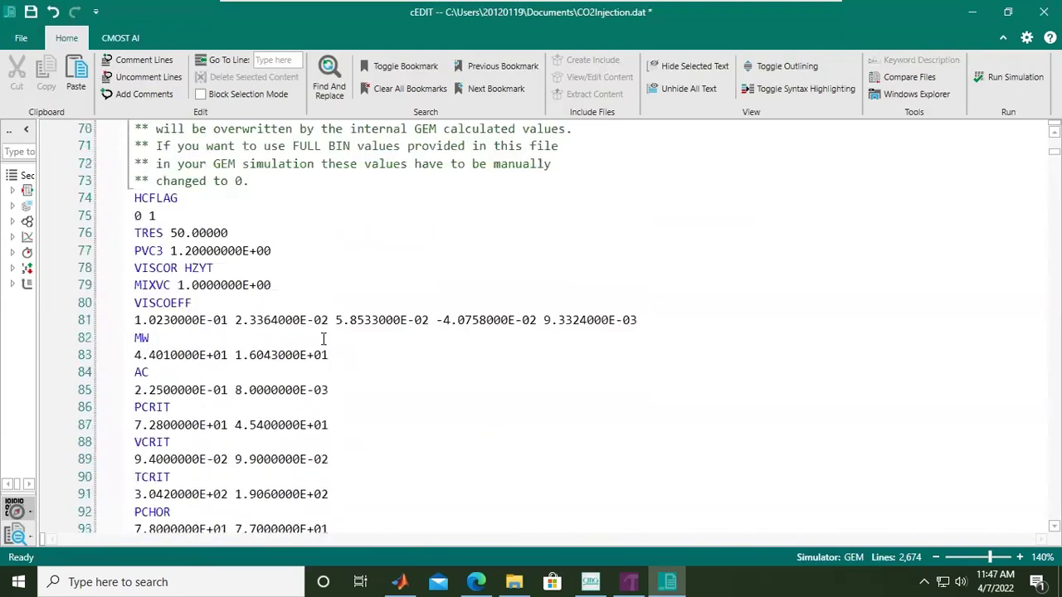
scroll(265, 299, "up", 3)
scroll(282, 331, "up", 3)
scroll(282, 330, "down", 2)
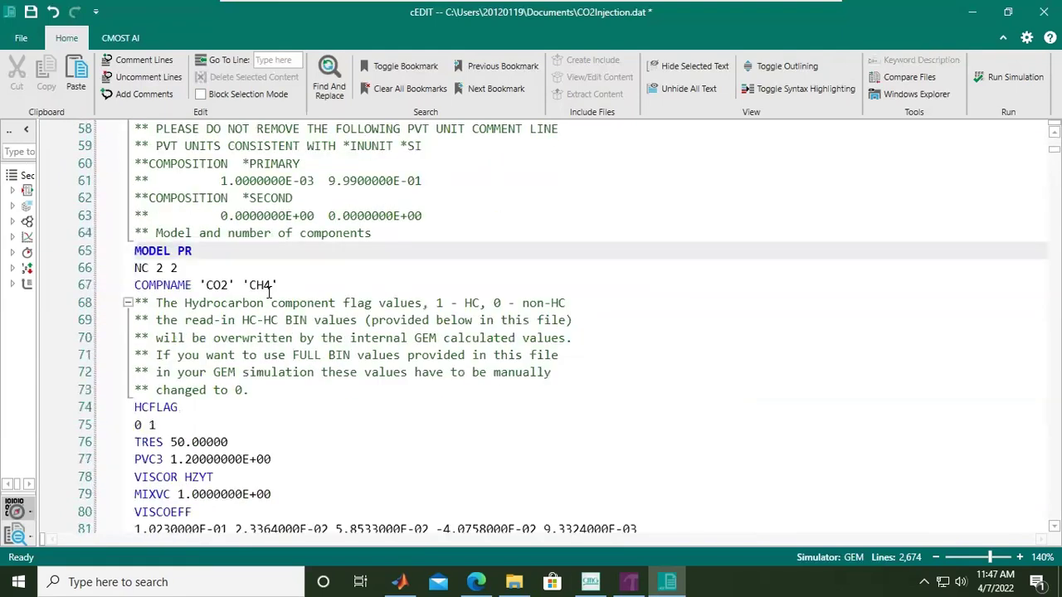
left_click(265, 286)
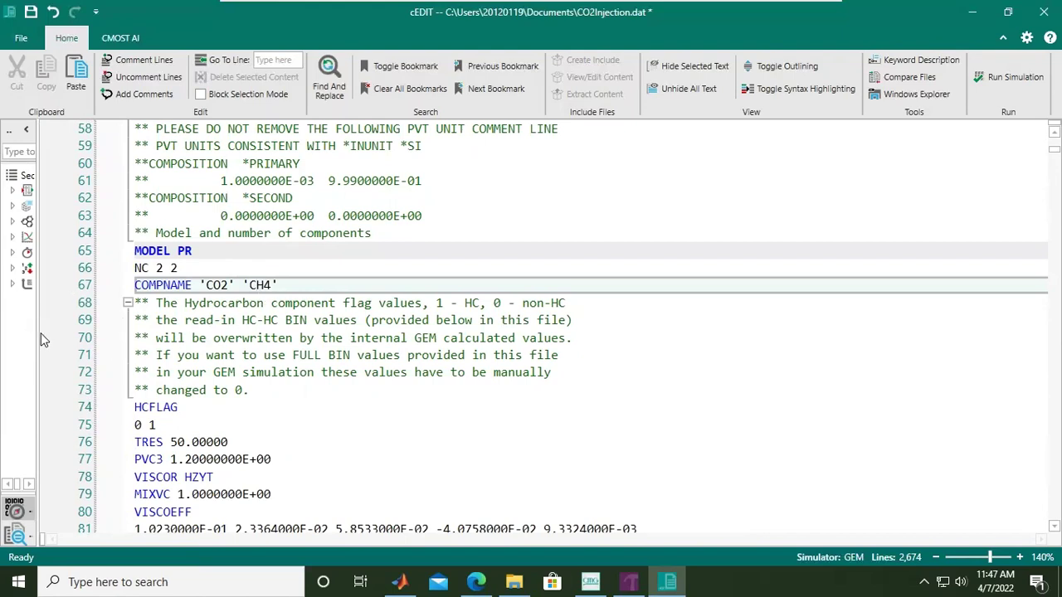
Widen the Dataset Navigation panel and jump to Component Properties at MODEL PR, line 65.
left_click_drag(37, 329, 204, 343)
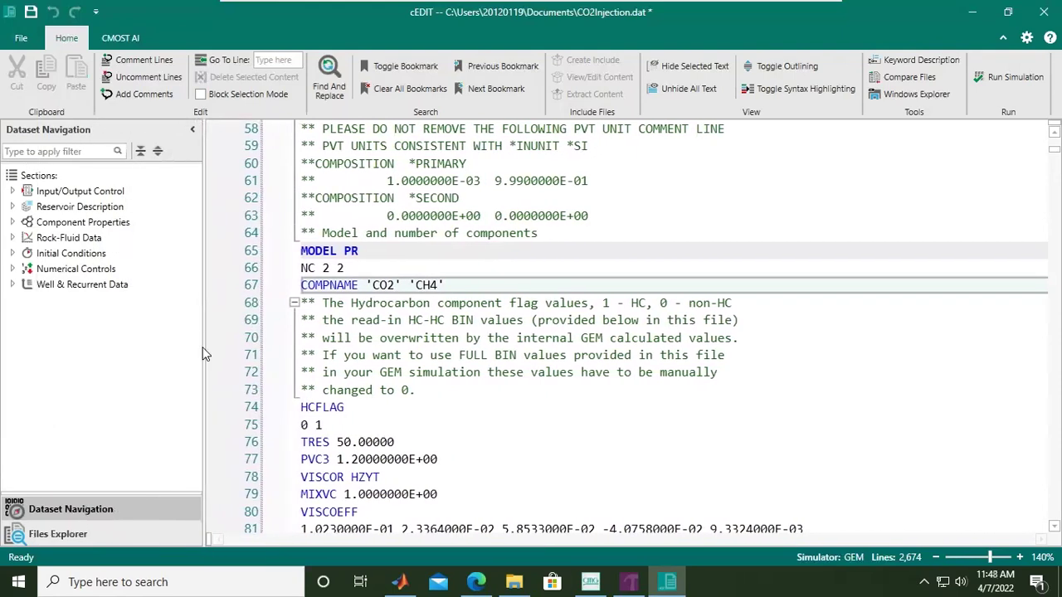
left_click(96, 209)
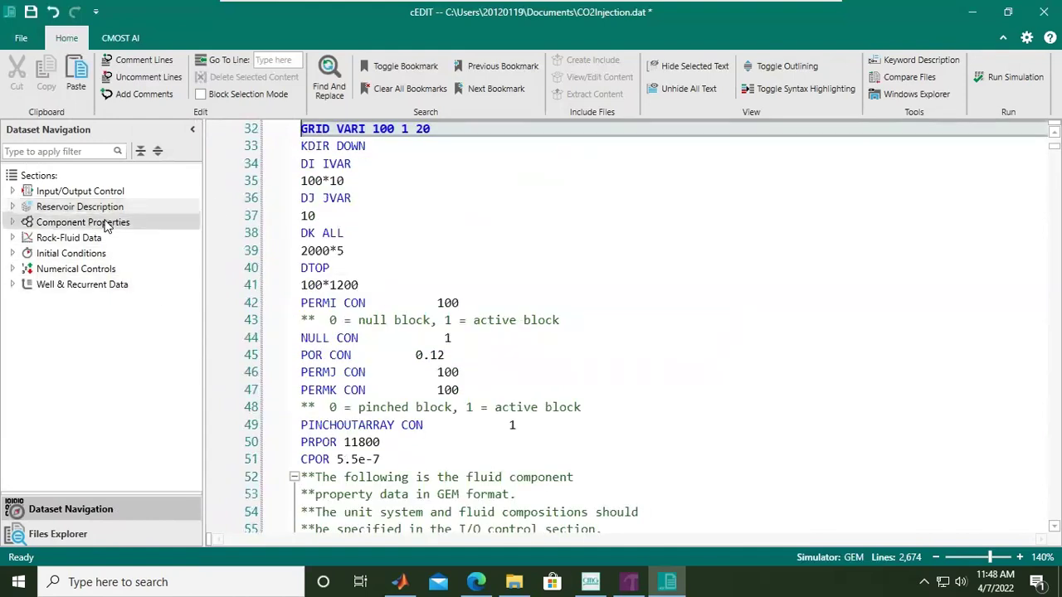
left_click(112, 222)
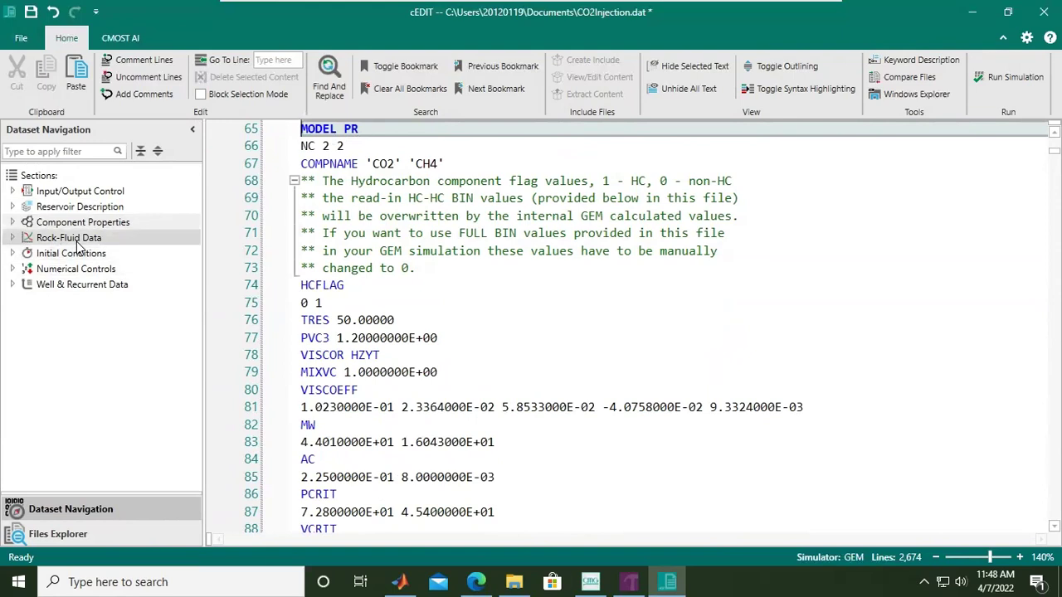
Browse the Rock-Fluid Data and Initial Conditions sections, including the 0.001 0.999 gas composition line.
left_click(77, 239)
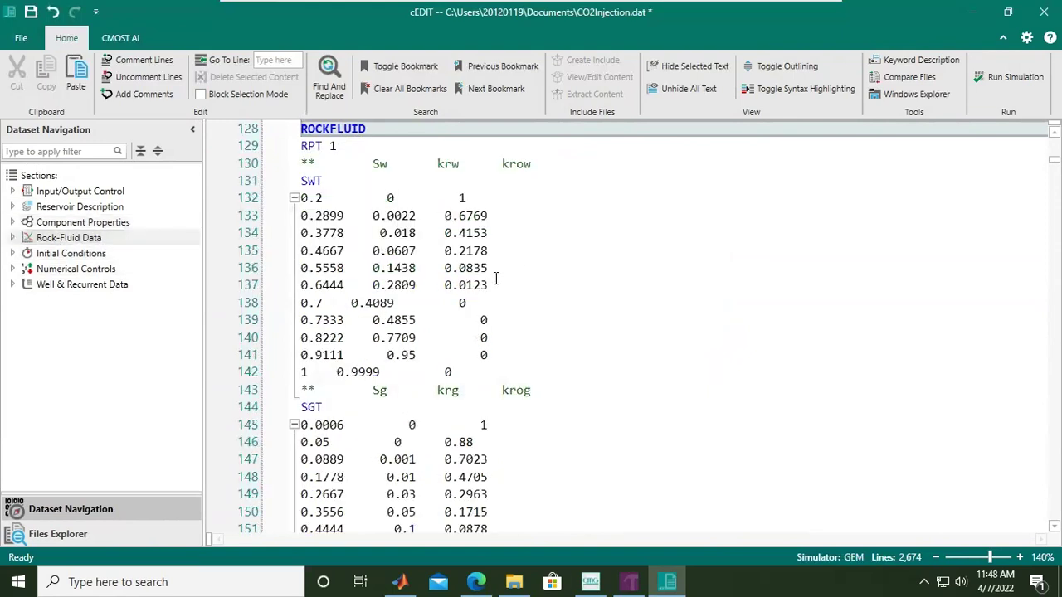
scroll(421, 327, "down", 2)
scroll(421, 332, "up", 3)
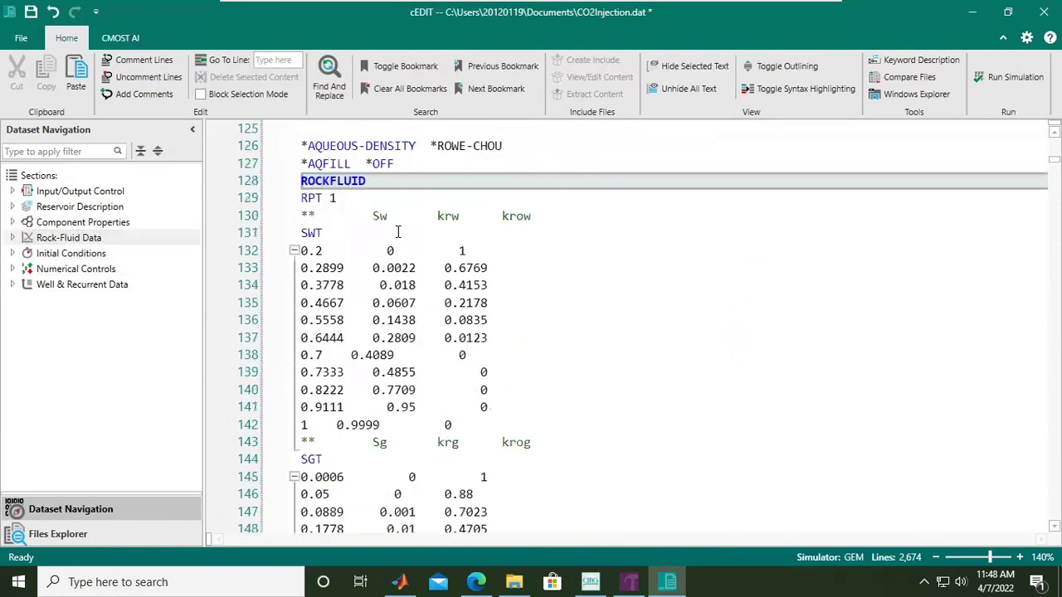
scroll(441, 303, "down", 1)
scroll(444, 315, "down", 3)
scroll(444, 323, "down", 1)
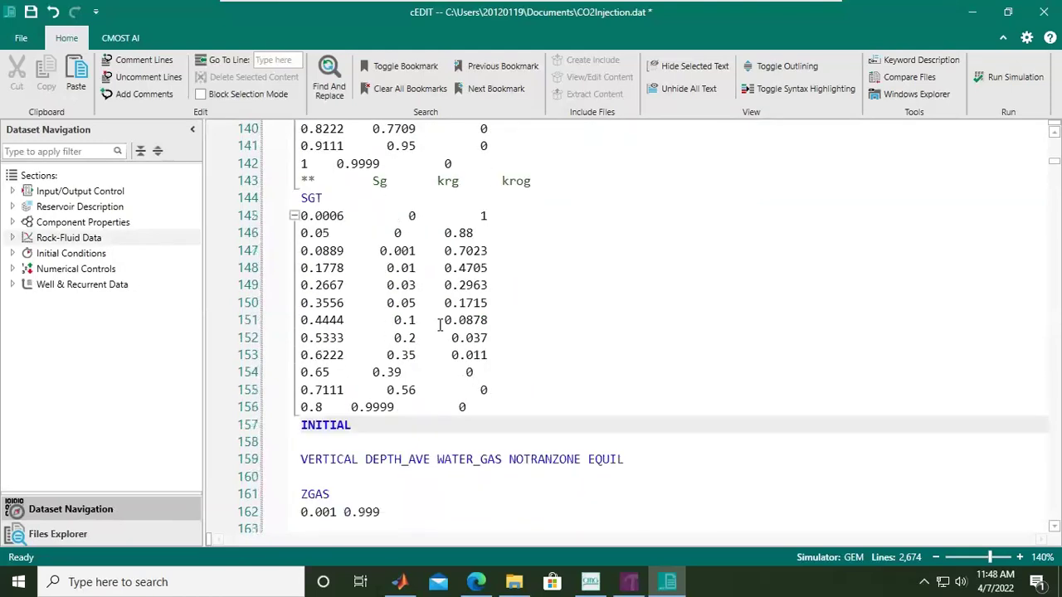
scroll(383, 353, "up", 3)
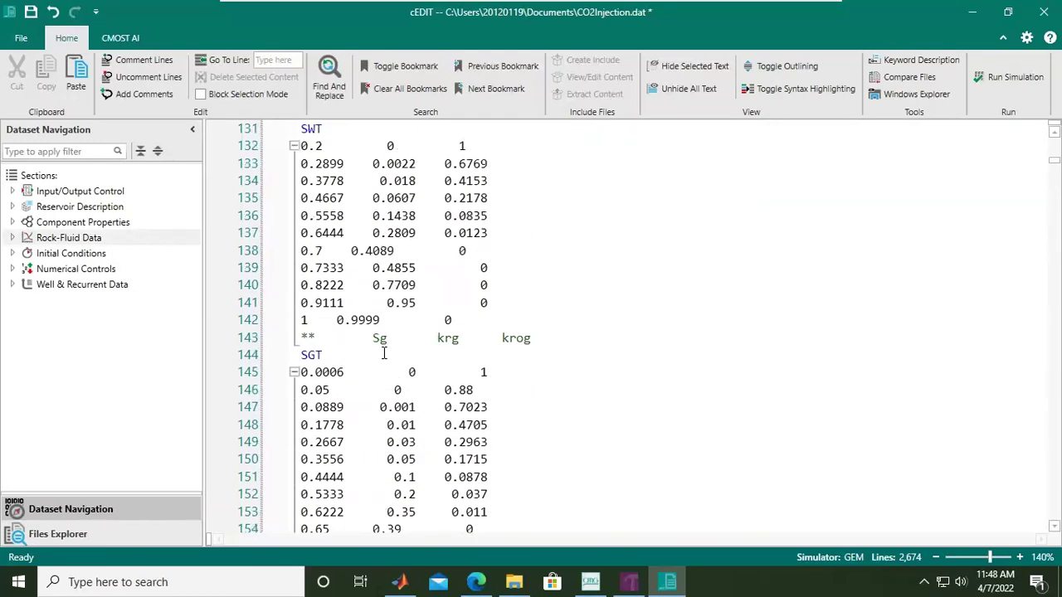
scroll(383, 353, "down", 2)
scroll(383, 353, "down", 2)
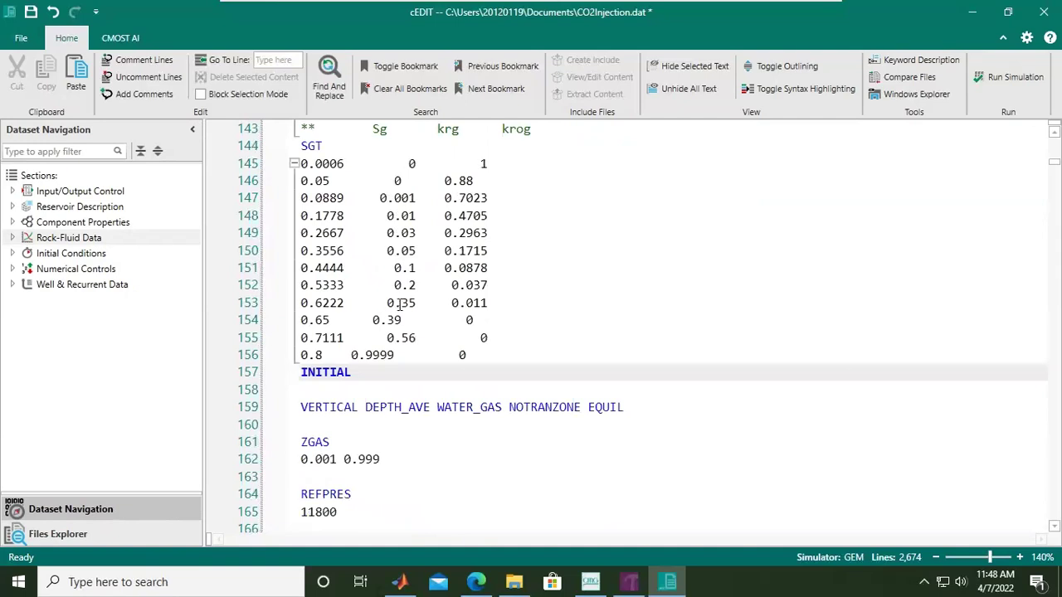
left_click(66, 254)
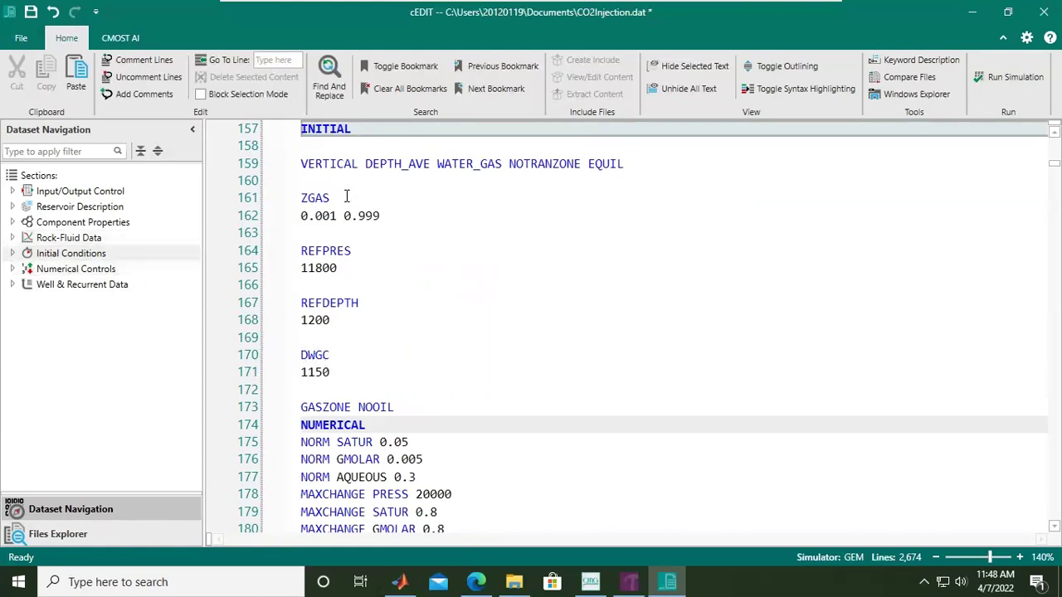
left_click(304, 214)
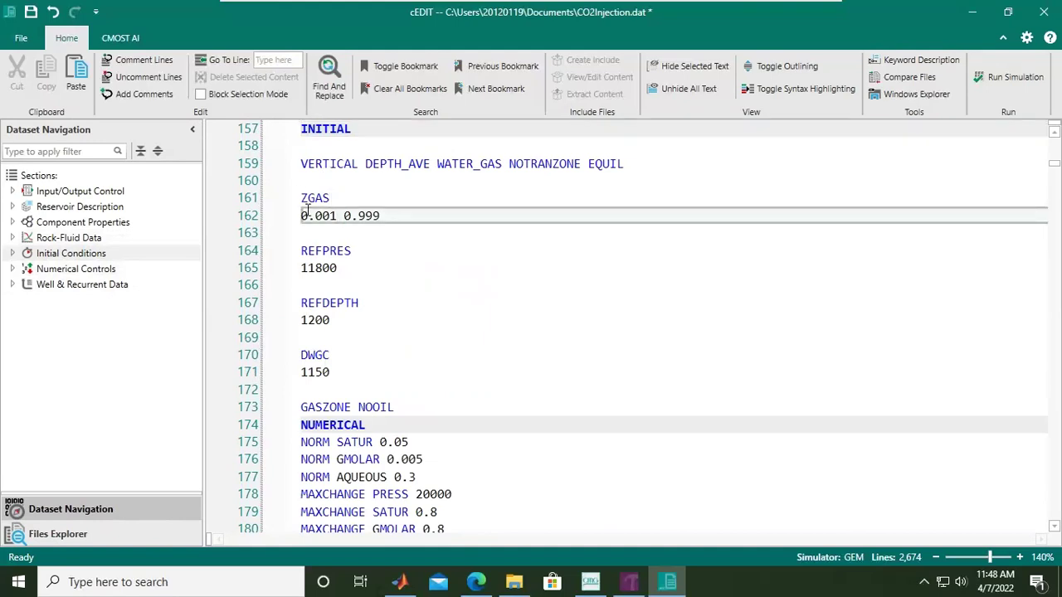
Jump to Numerical Controls, showing the NUMERICAL keyword at line 174.
left_click(83, 272)
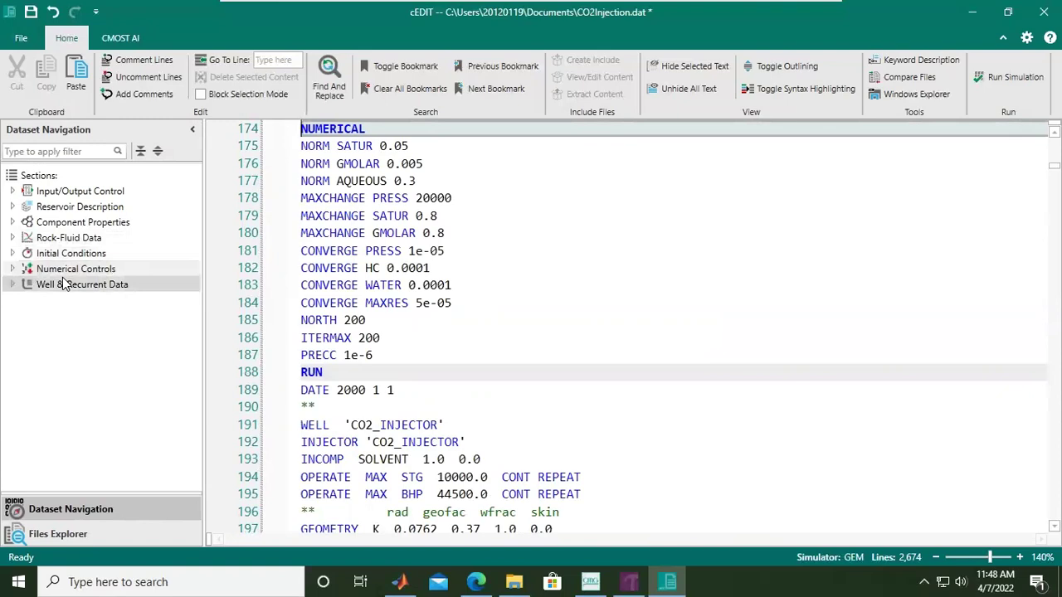
scroll(357, 213, "up", 1)
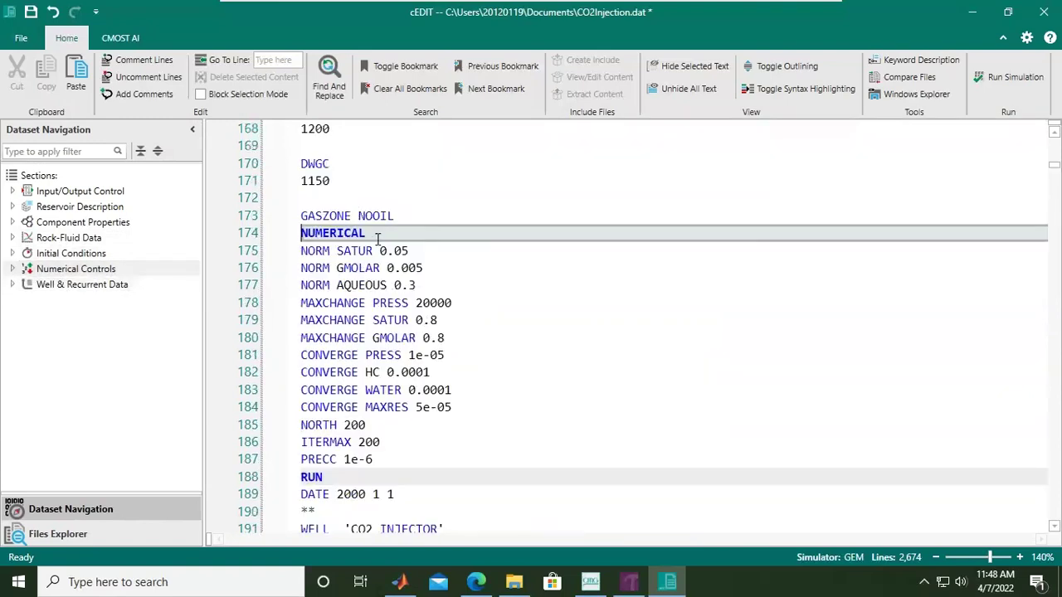
scroll(476, 227, "down", 1)
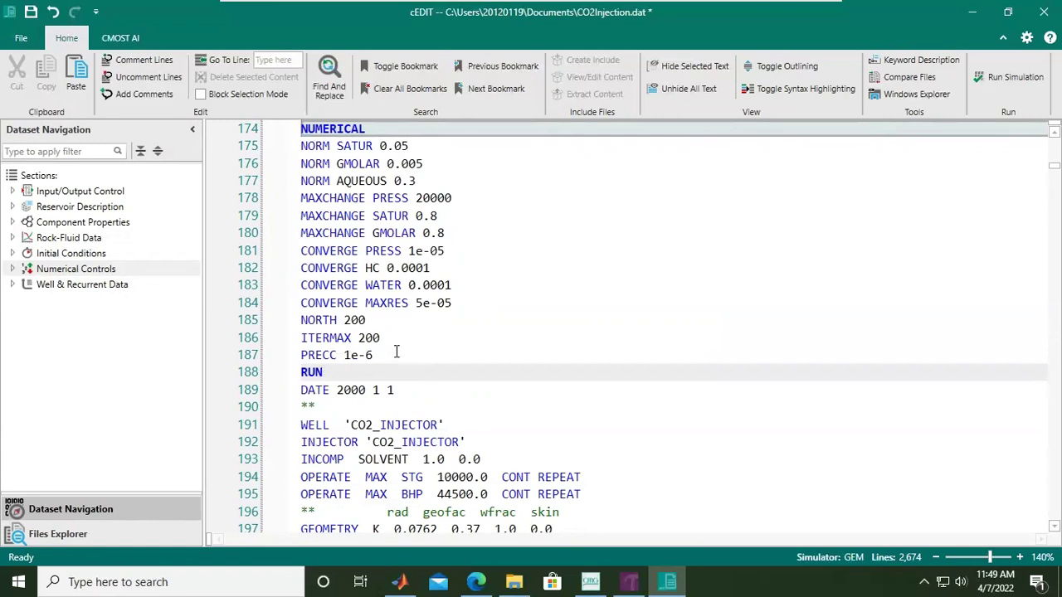
Insert two blank lines after PRECC 1e-6, ahead of RUN.
left_click(396, 353)
key("Return")
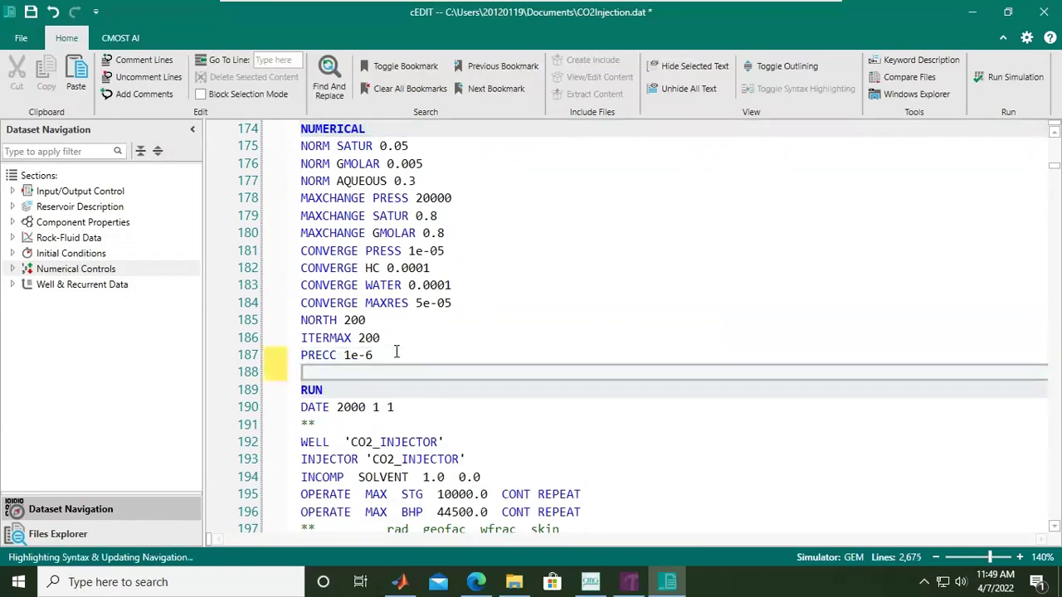
key("Return")
key("Return")
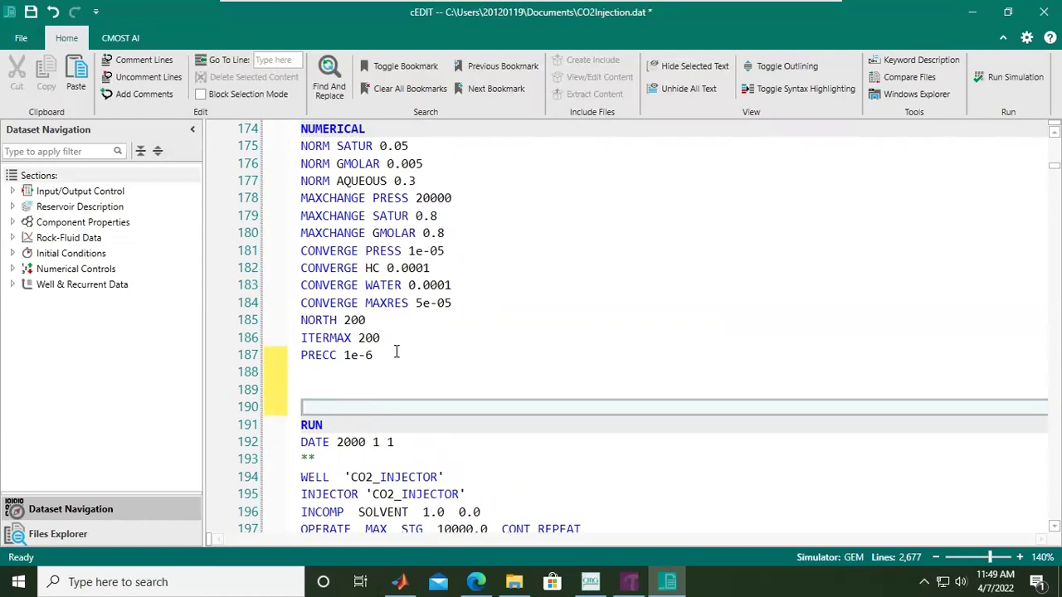
key("Up")
key("Up")
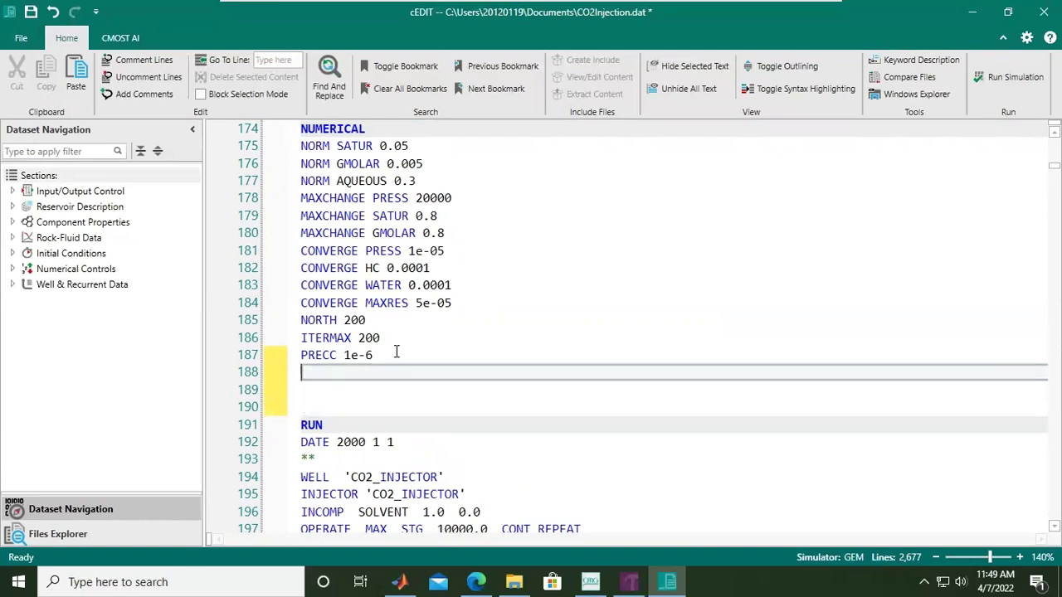
key("Up")
key("Up")
key("Down")
key("Down")
Enter DTMAX 75 and DTMIN 1e-6 on the new lines.
type("D")
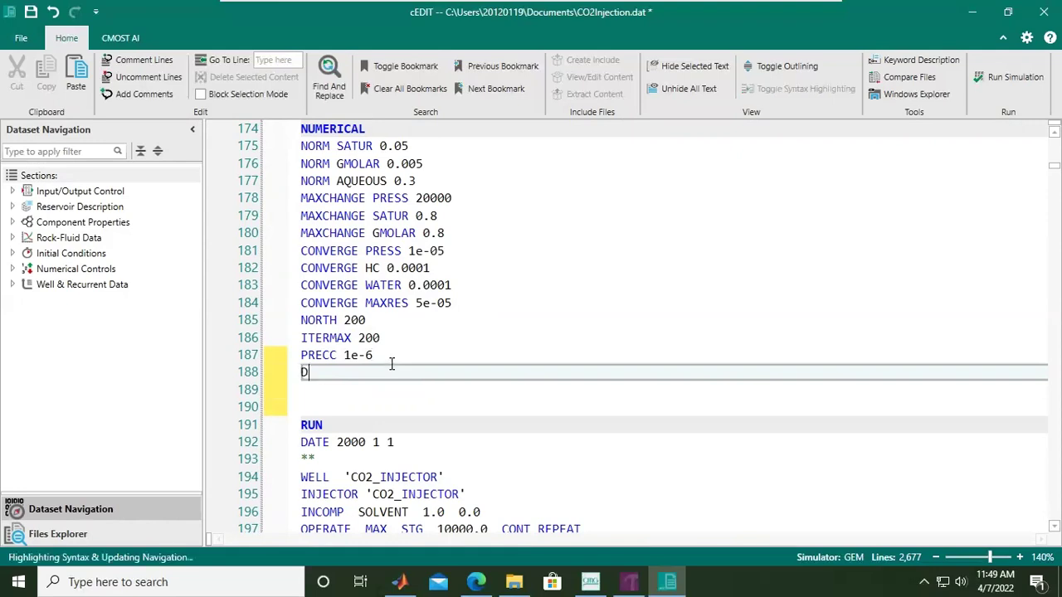
type("TMAX")
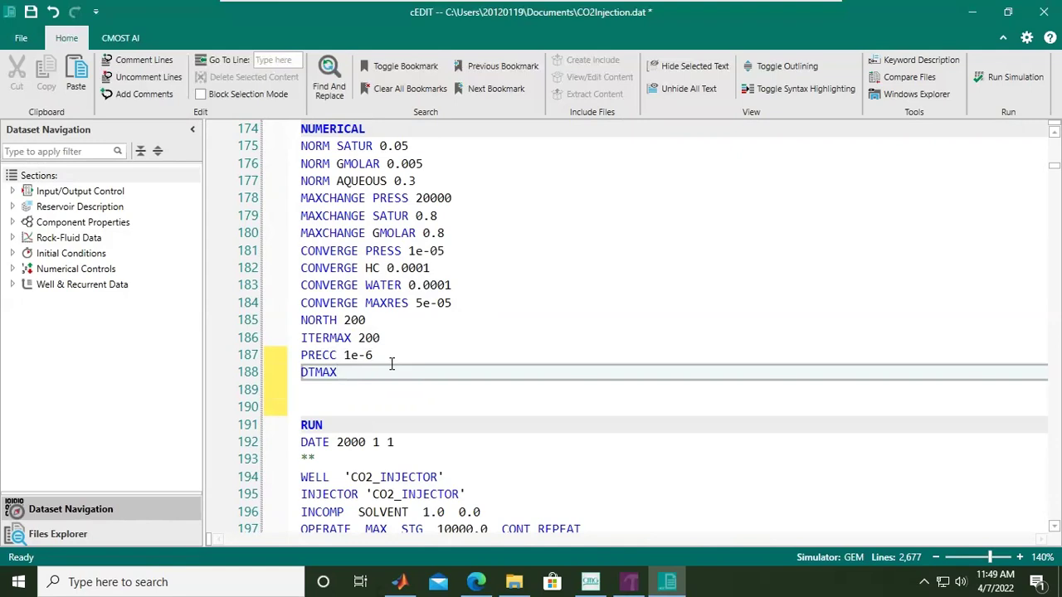
type(" 75")
key("Return")
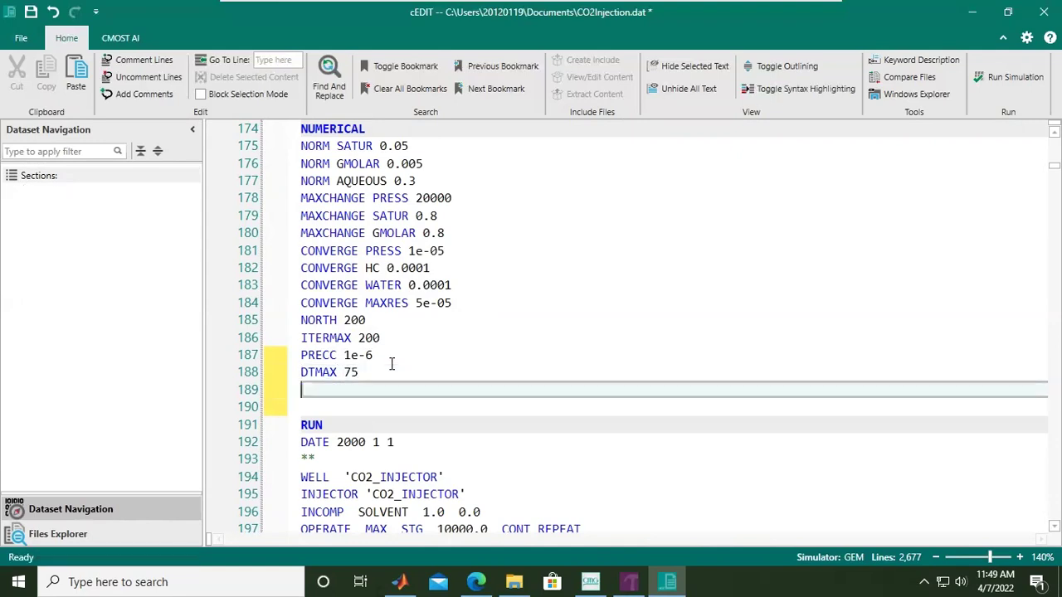
type("DT")
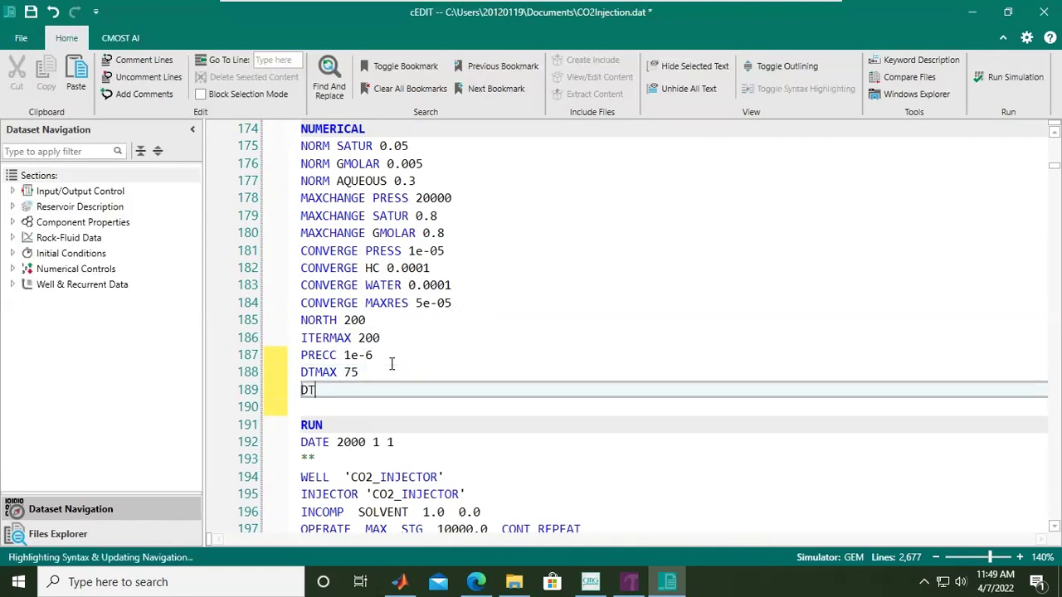
type("MIN ")
type("1e-6")
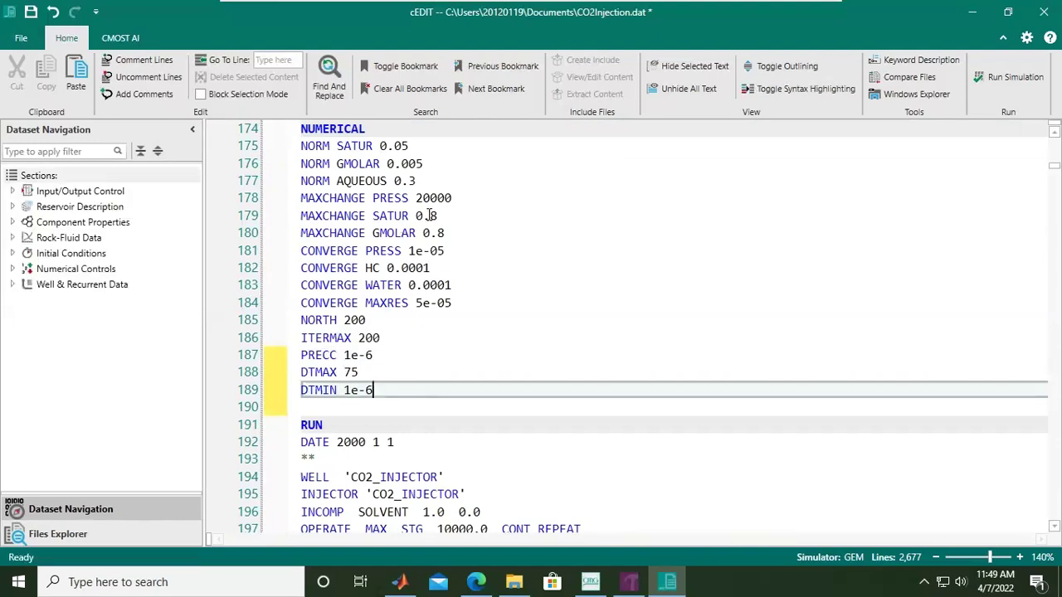
left_click(410, 287)
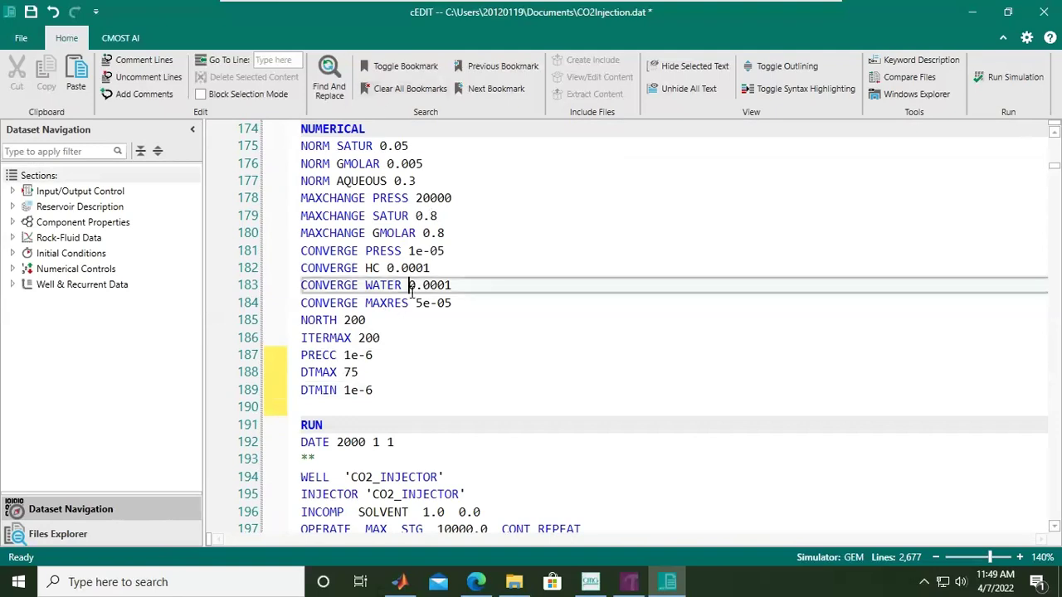
Save CO2Injection.dat from the quick access toolbar and close the cEDIT window.
left_click(31, 13)
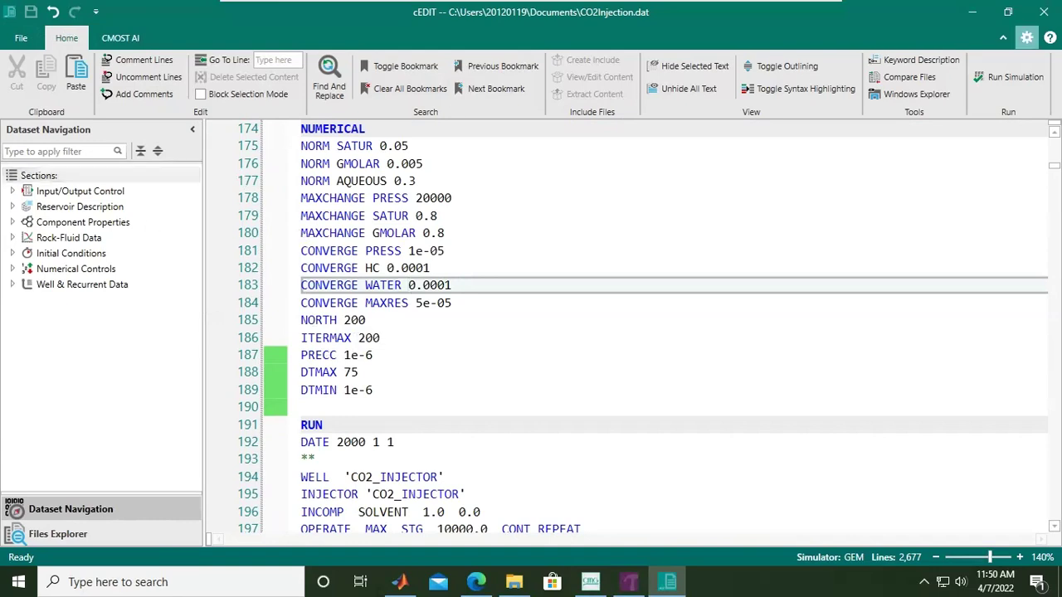
left_click(1044, 12)
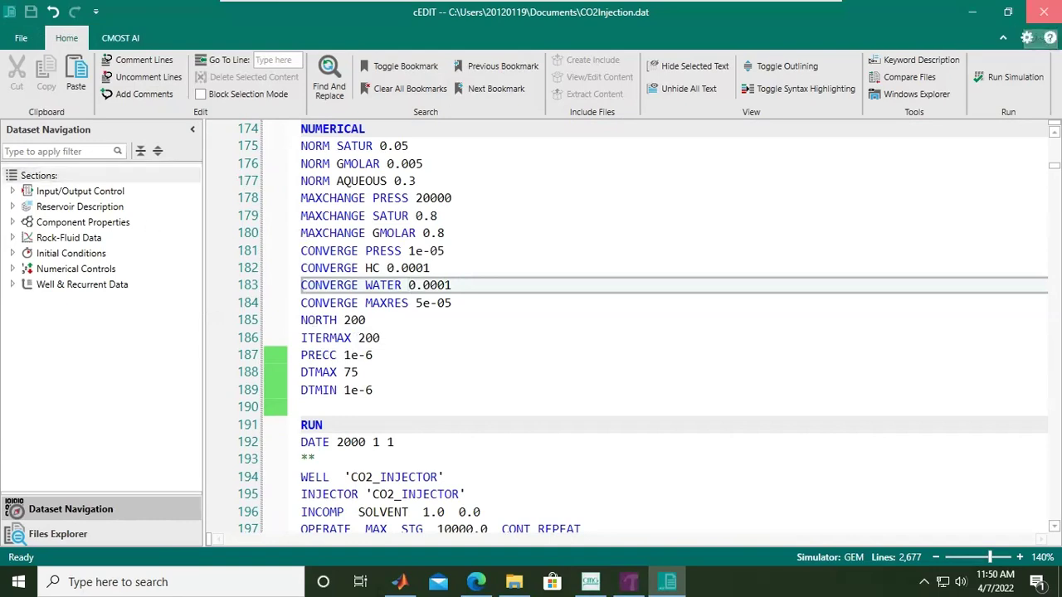
Refresh the launcher and locate CO2Injection.dat, modified 4/7/2022 11:50 AM, in the list.
scroll(148, 263, "down", 1)
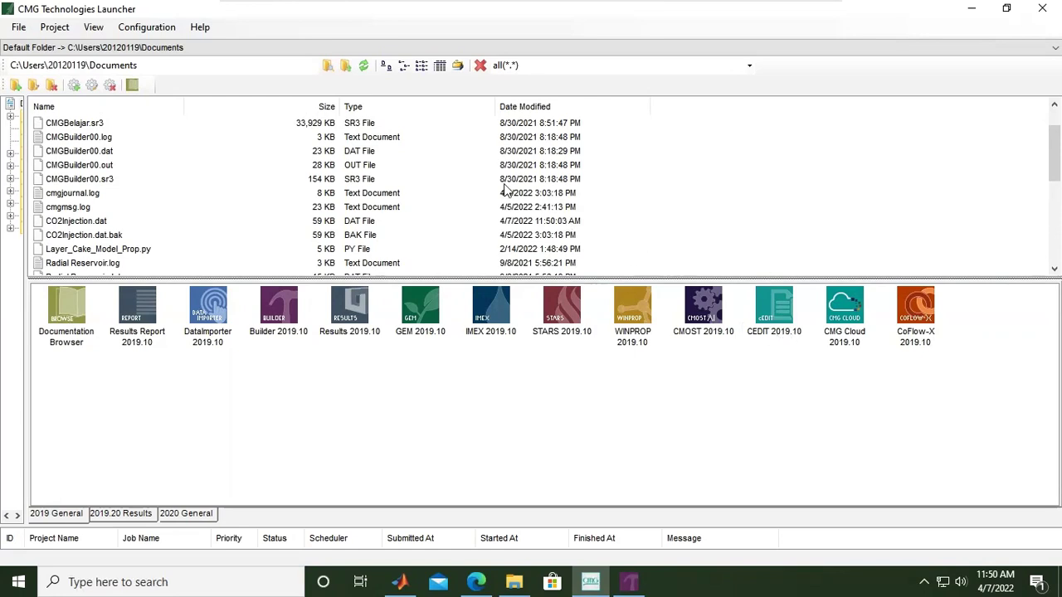
left_click(364, 66)
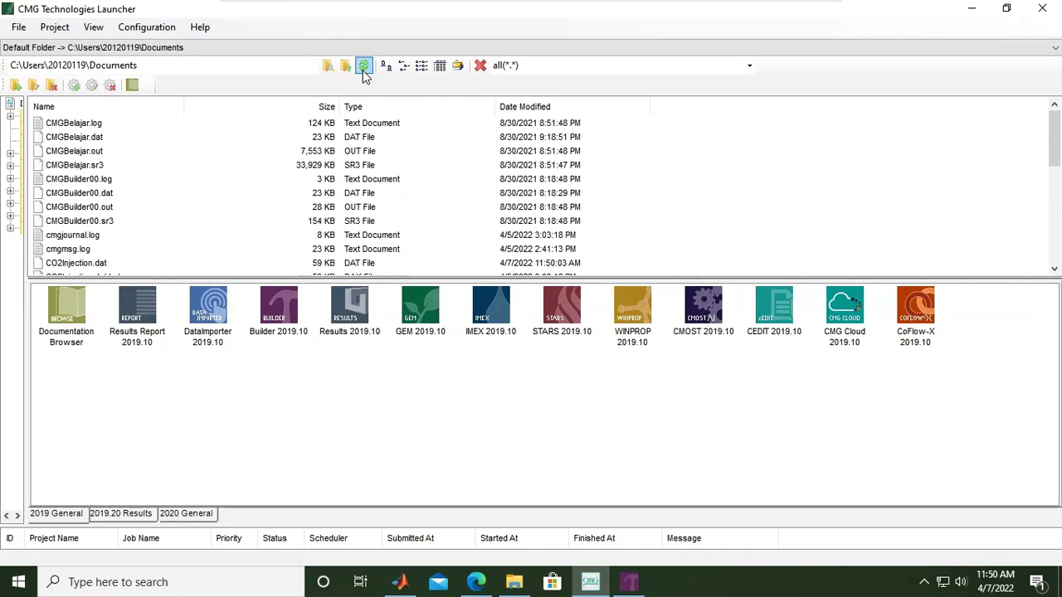
scroll(236, 190, "down", 1)
scroll(237, 190, "down", 2)
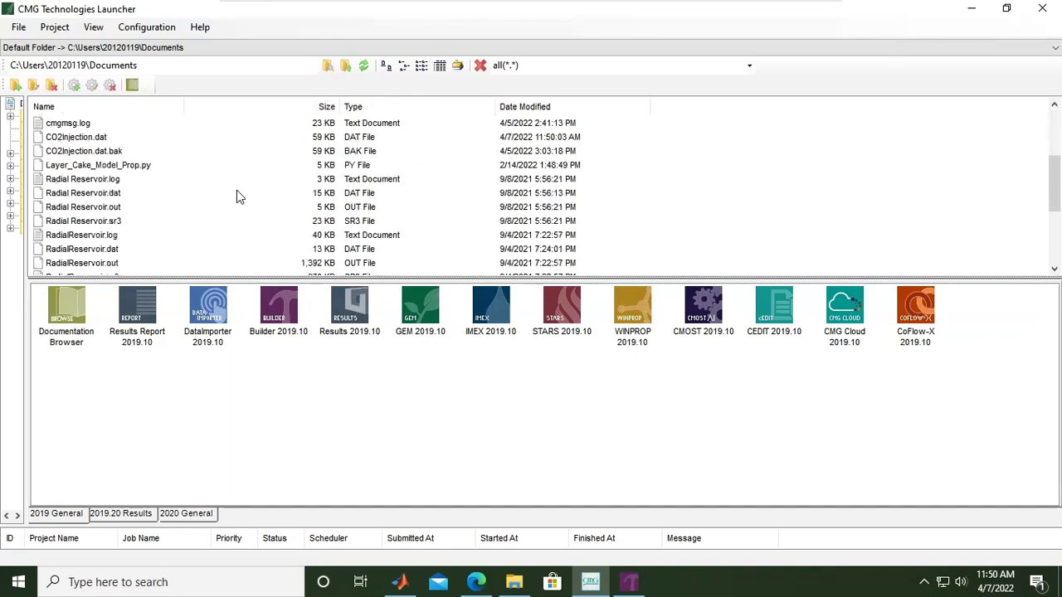
scroll(237, 190, "down", 2)
scroll(236, 196, "down", 2)
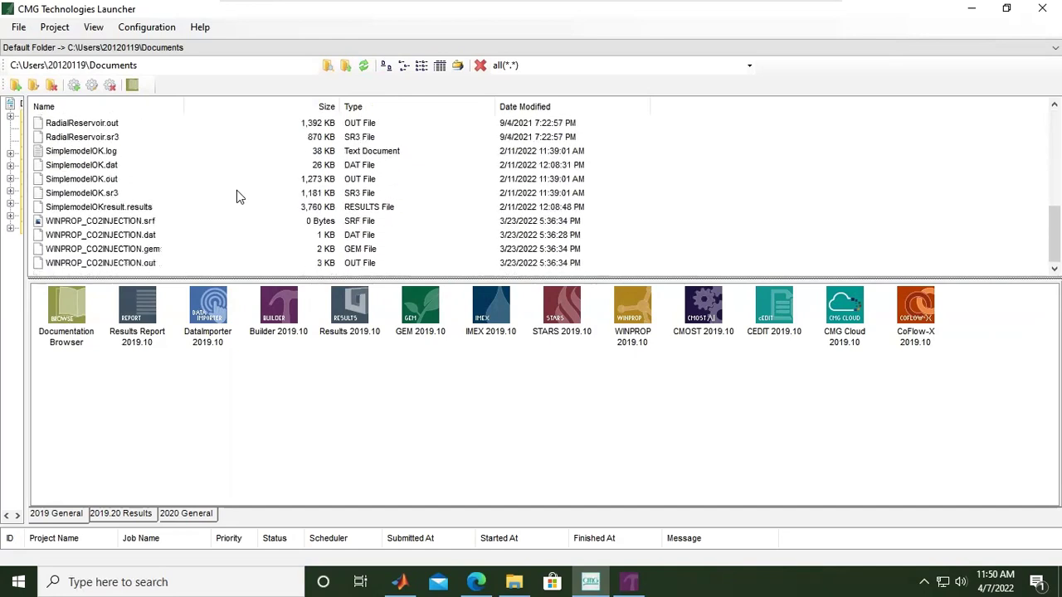
scroll(236, 197, "up", 2)
scroll(236, 197, "up", 3)
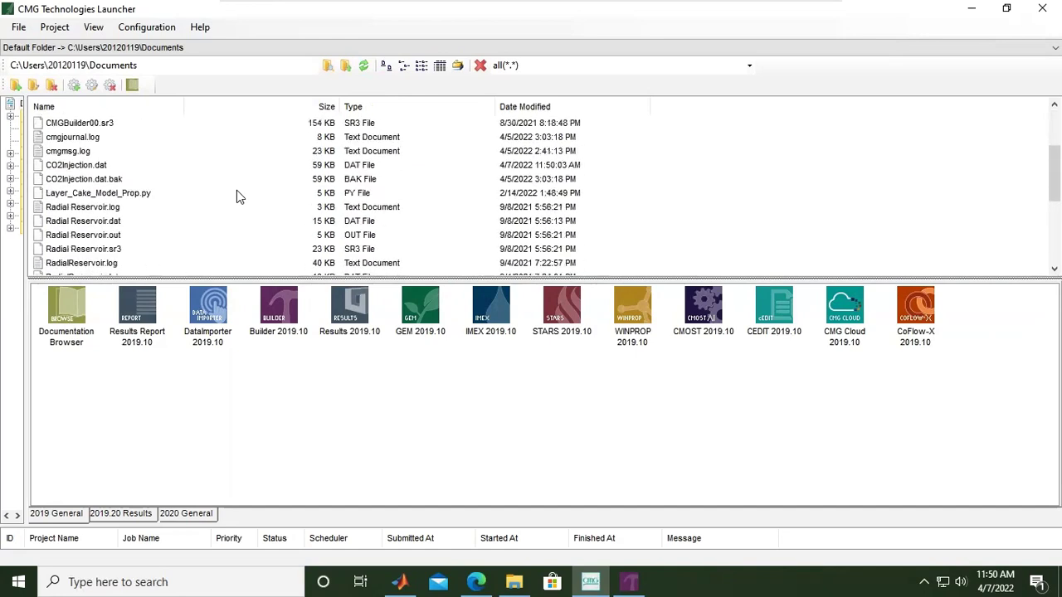
scroll(236, 197, "up", 2)
scroll(236, 197, "up", 1)
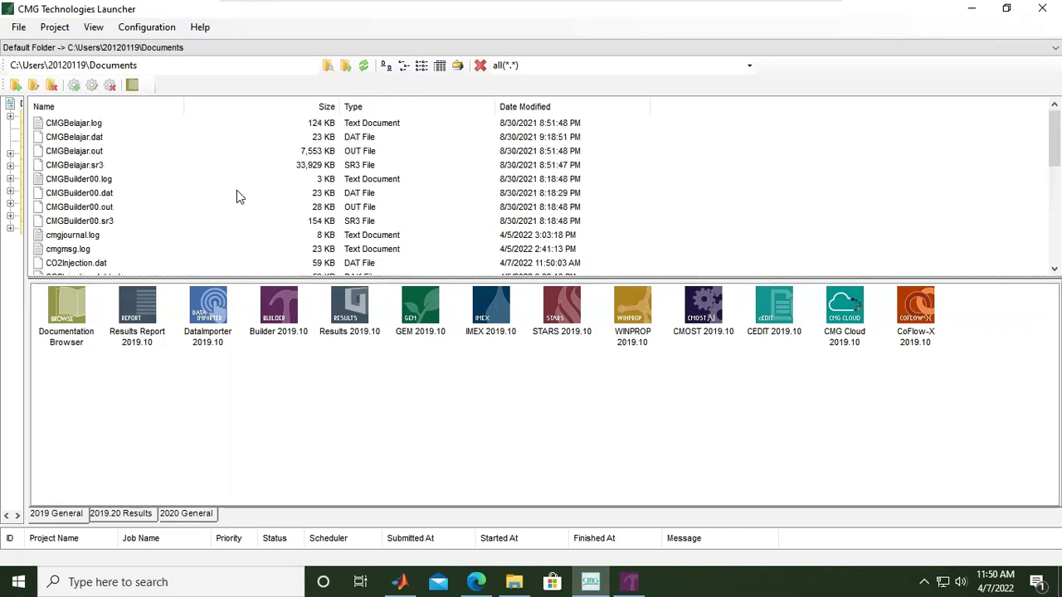
scroll(239, 176, "down", 3)
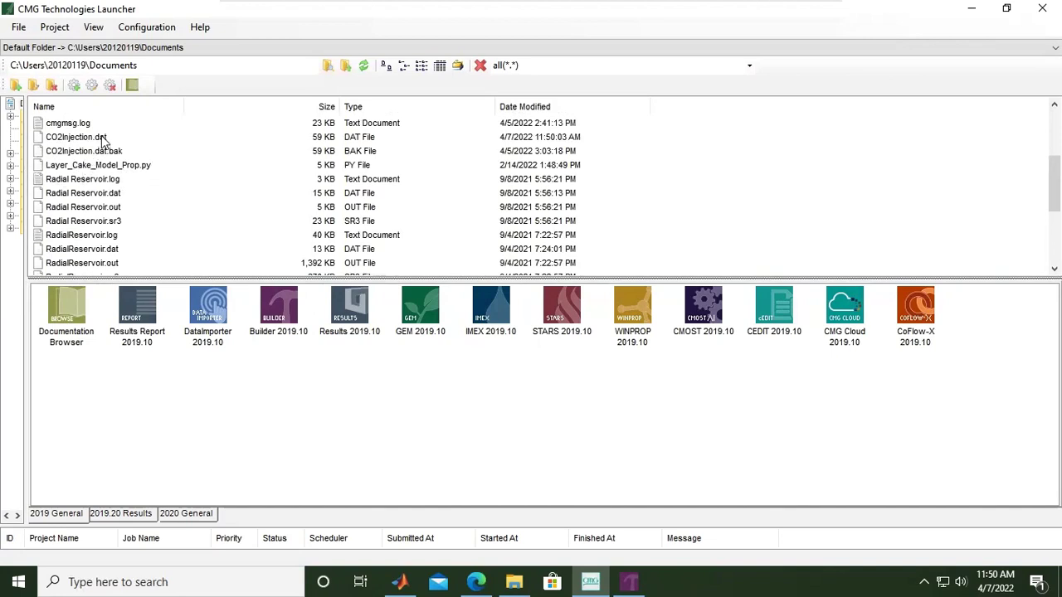
Drag CO2Injection.dat from the file list onto the GEM 2019.10 icon.
left_click(102, 139)
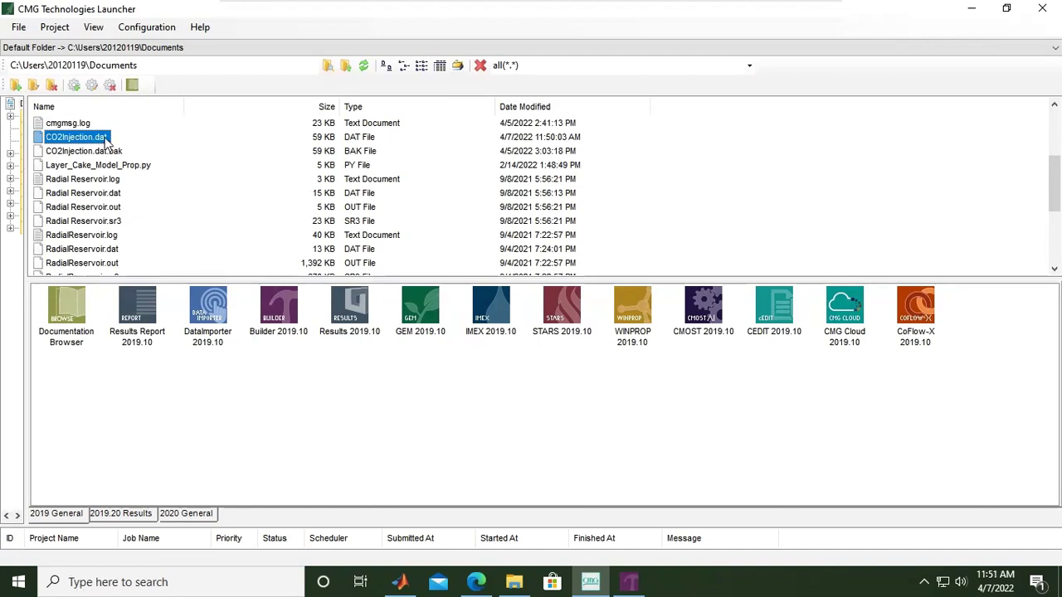
left_click_drag(105, 142, 403, 241)
mouse_move(403, 241)
left_mouse_down()
mouse_move(105, 141)
mouse_move(269, 164)
left_mouse_up()
left_click_drag(269, 164, 426, 312)
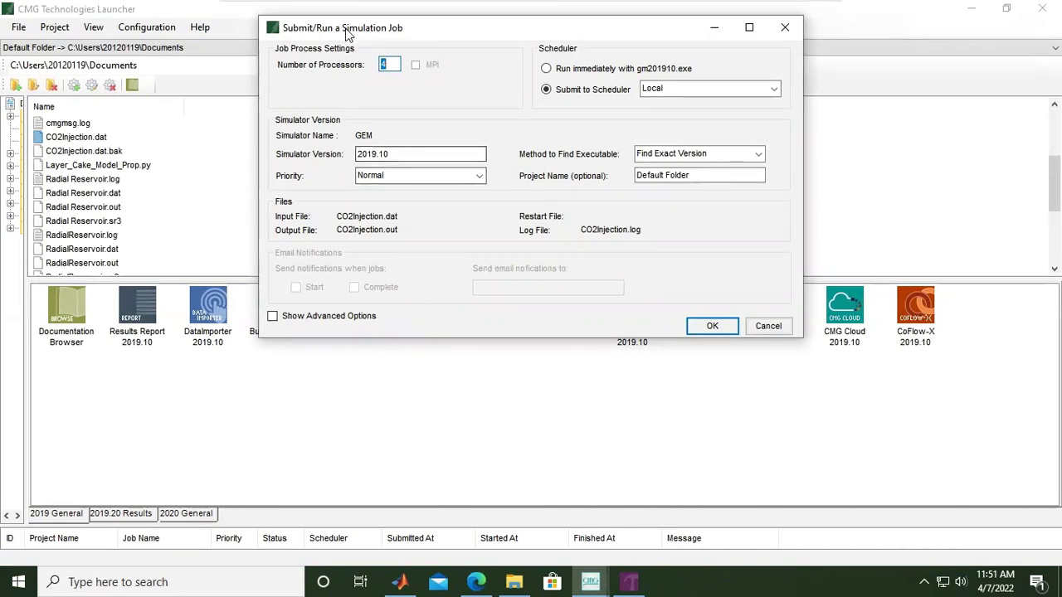
Move the GEM 2019.10 job submission dialog down and to the left.
left_click_drag(346, 33, 232, 220)
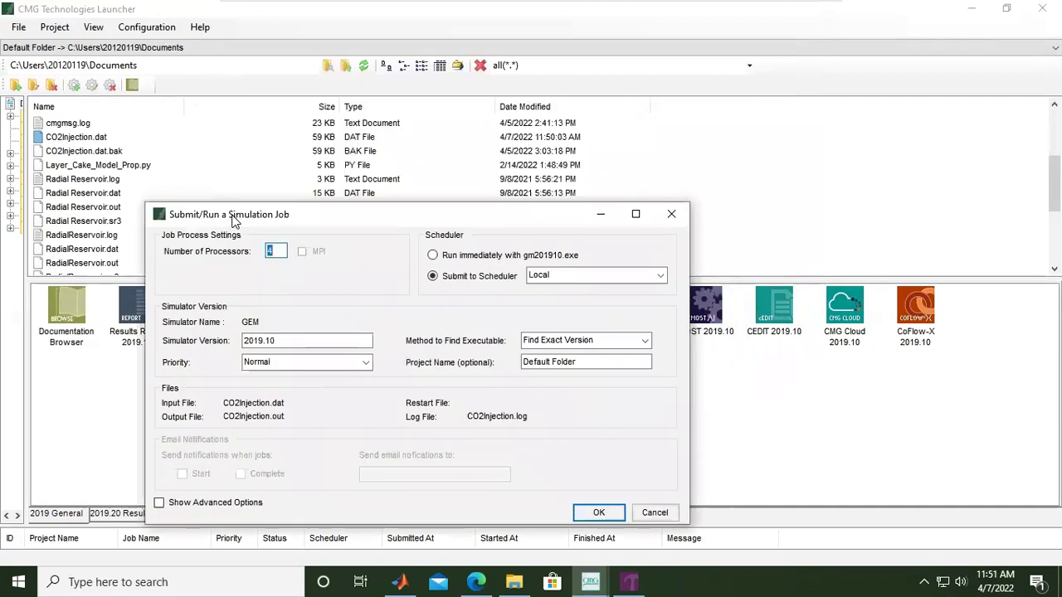